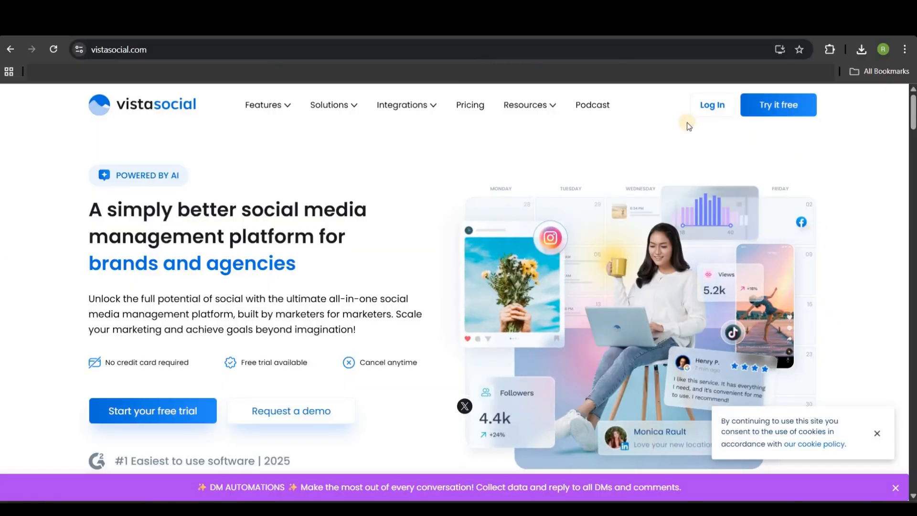
# Log in to the Vista Social account and look over the dashboard.
pyautogui.click(713, 105)
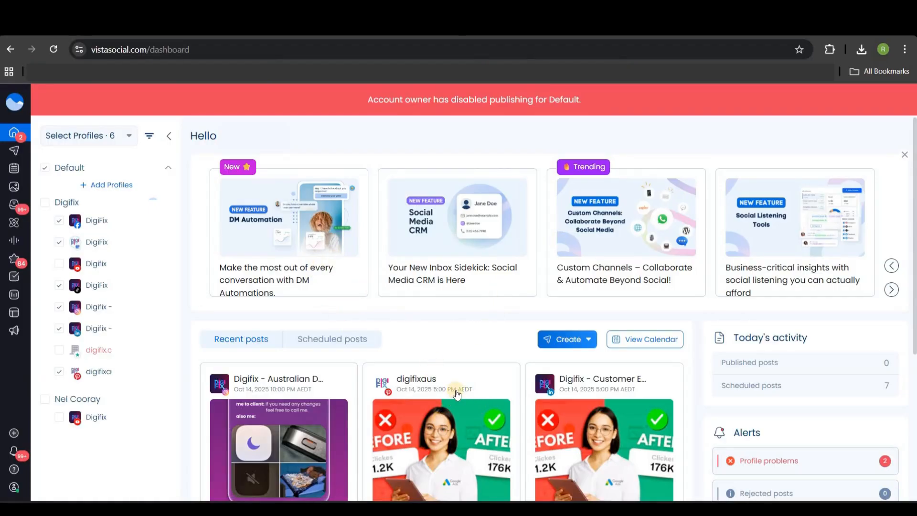
pyautogui.scroll(-2, 348, 344)
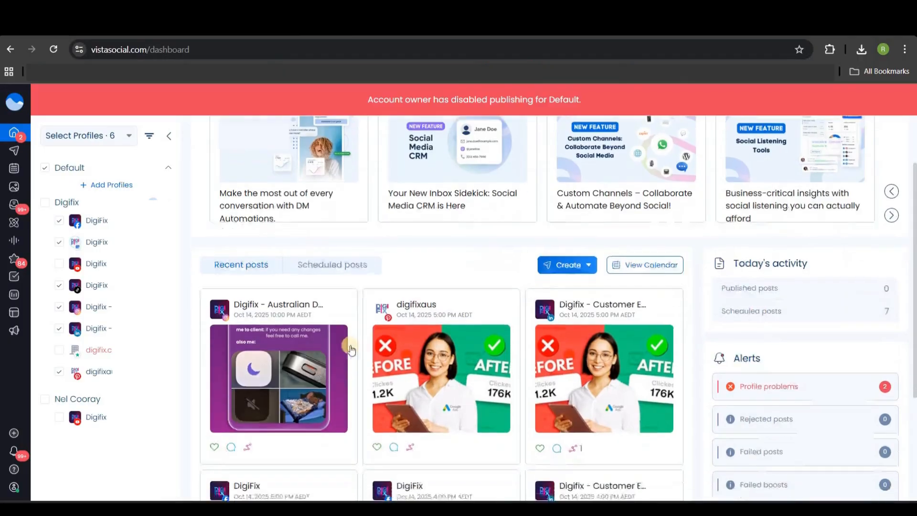
pyautogui.scroll(2, 286, 311)
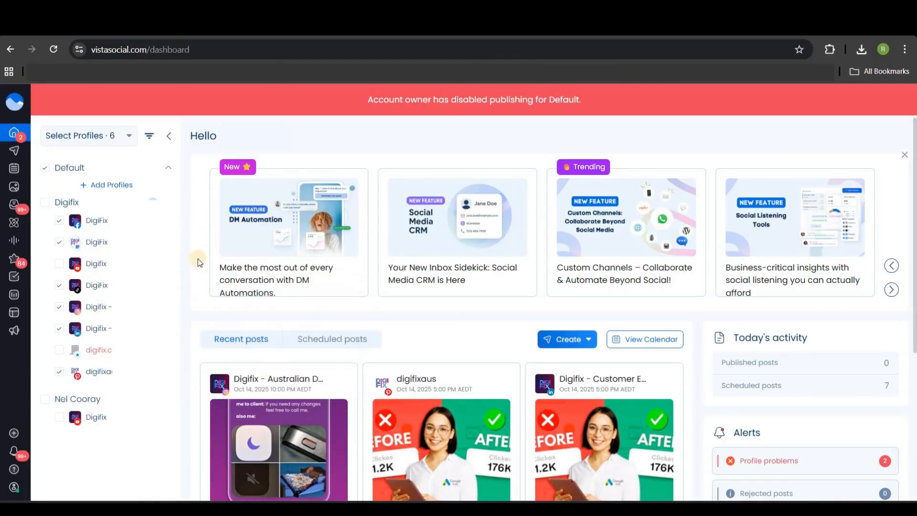
# Open the content calendar, check the previous week's posts, and return to the week of Oct 13–19, 2025.
pyautogui.moveTo(21, 144)
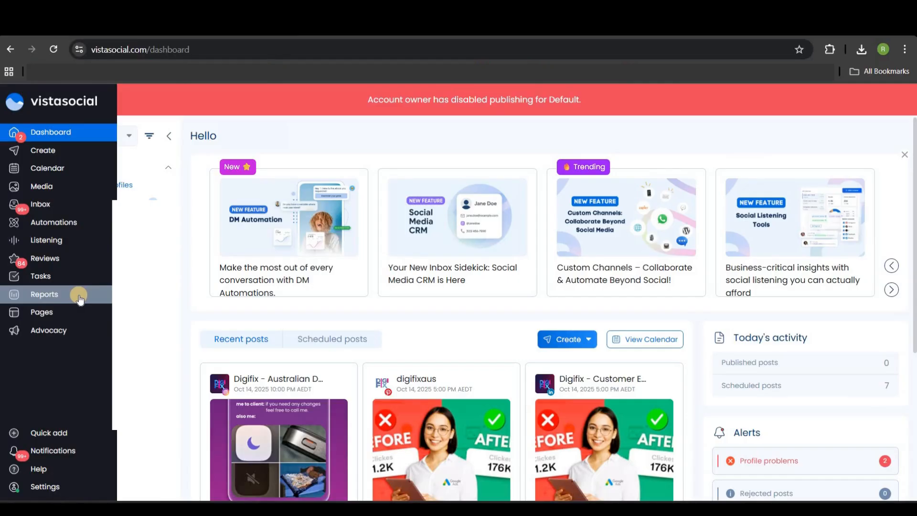
pyautogui.click(58, 170)
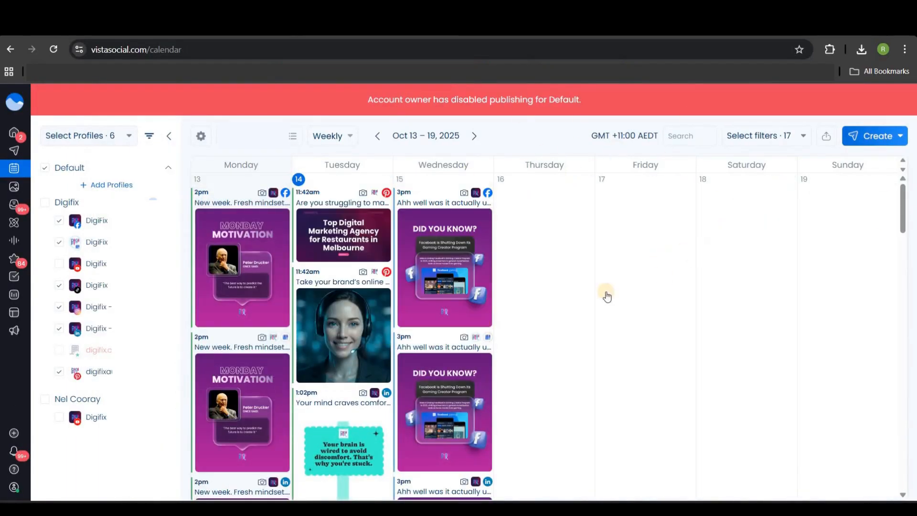
pyautogui.click(378, 136)
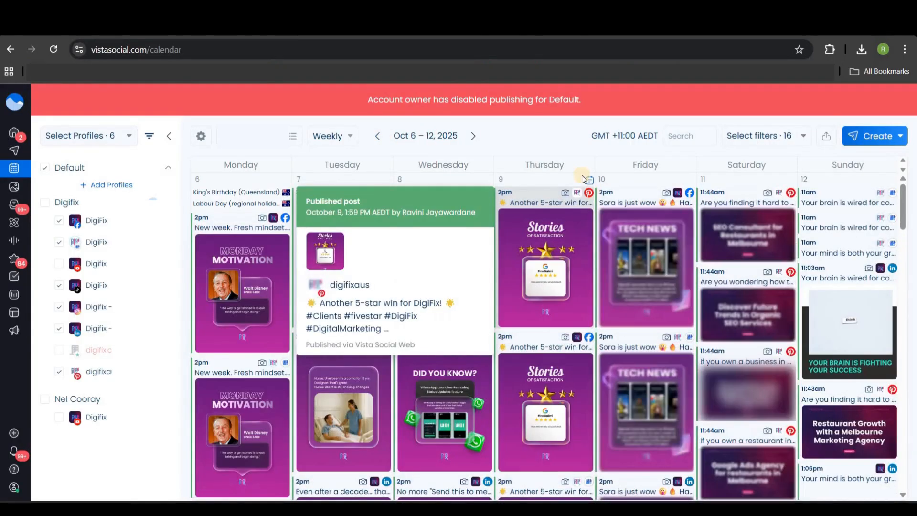
pyautogui.click(473, 137)
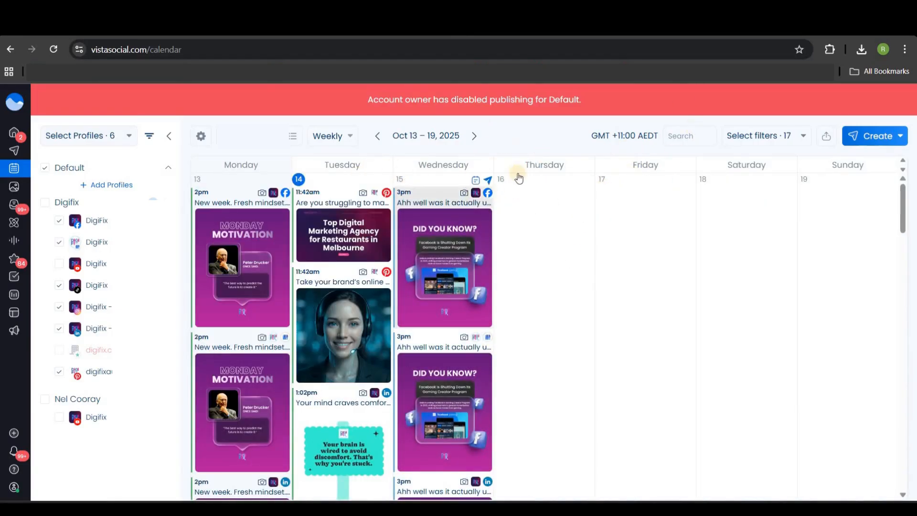
# Create a post for Wednesday, October 15 with the "How to Choose the Best Digital Marketing Provider?" image and the caption "Read this Blog".
pyautogui.click(490, 181)
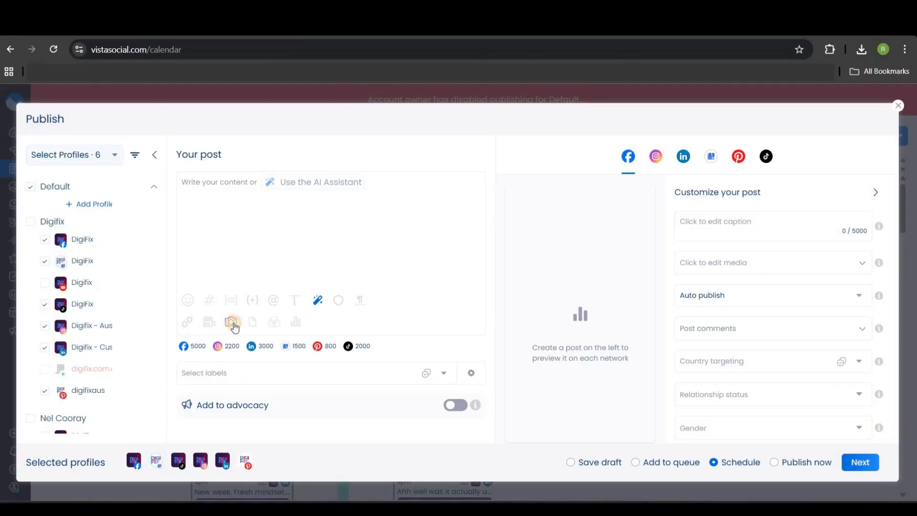
pyautogui.click(233, 323)
pyautogui.click(258, 156)
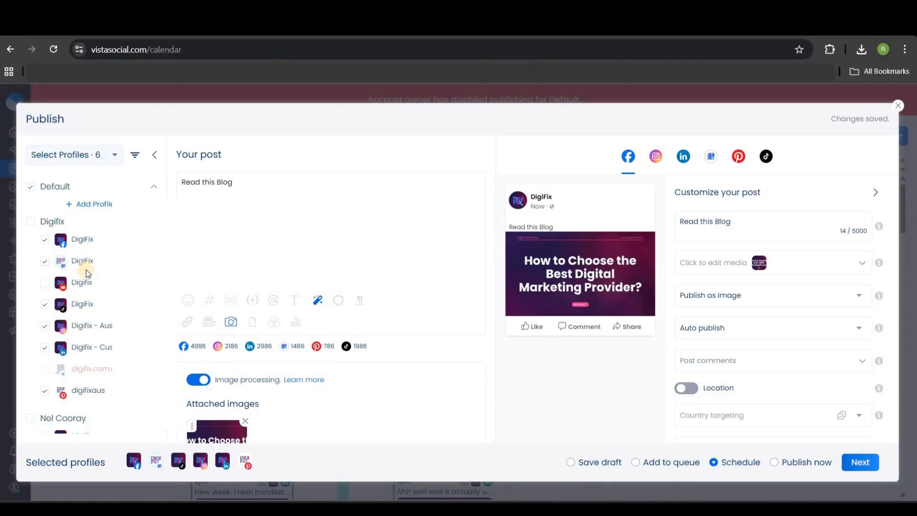
# Exclude the DigiFix TikTok profile from the post and choose to schedule it instead of publishing now.
pyautogui.scroll(-1, 71, 325)
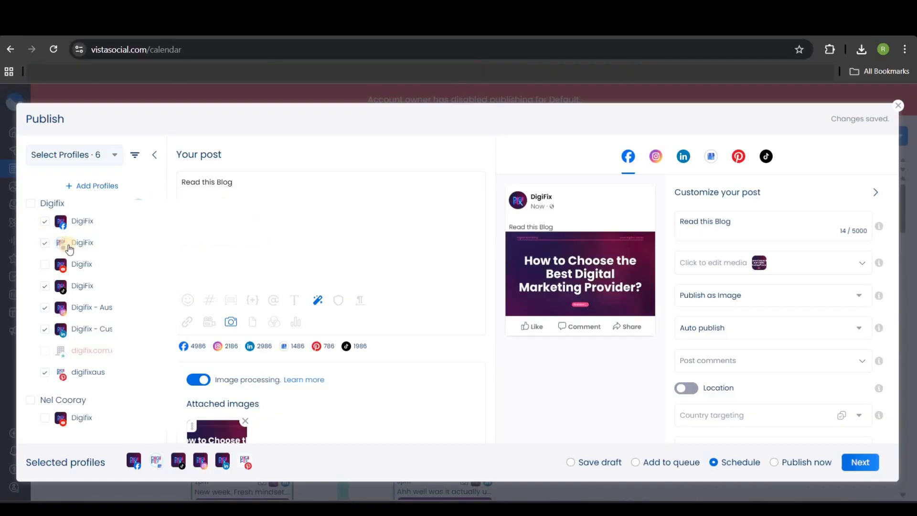
pyautogui.click(44, 285)
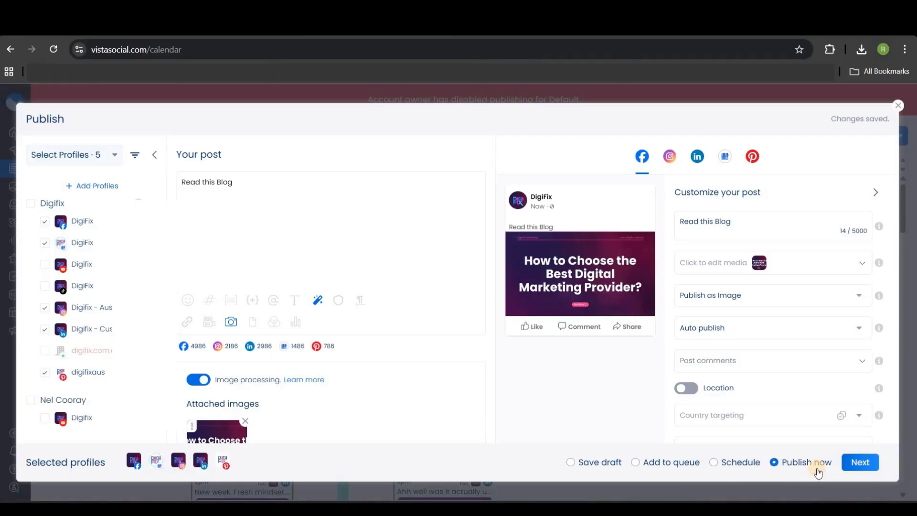
pyautogui.click(727, 463)
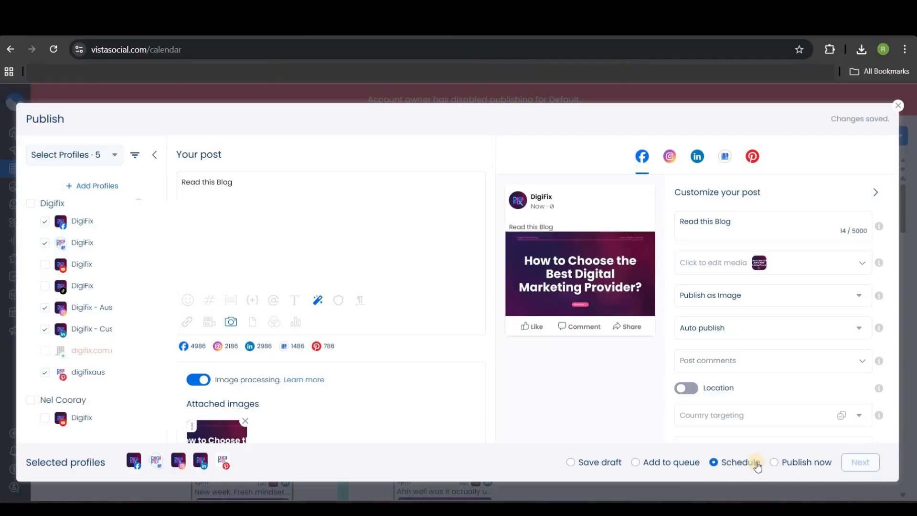
pyautogui.click(858, 463)
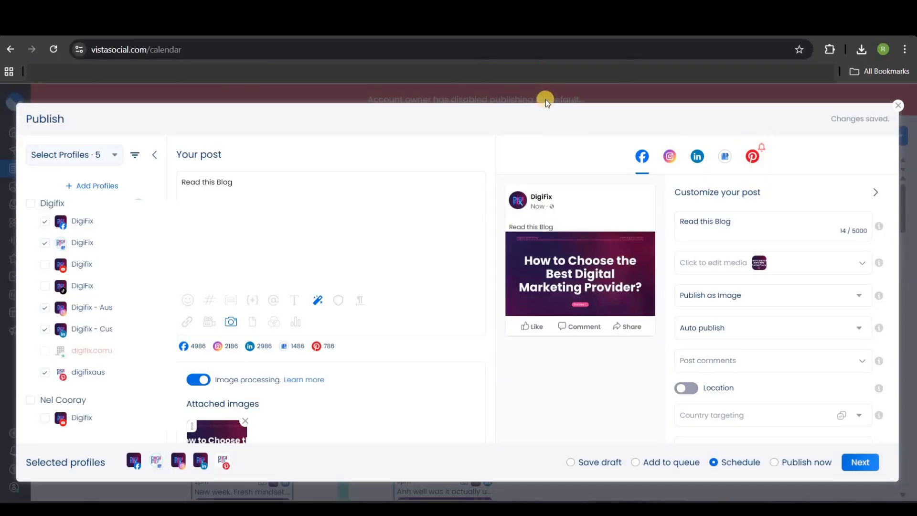
# Assign the Pinterest version of the post to the "Digital Marketing Agency" board and continue to the scheduling settings.
pyautogui.click(753, 160)
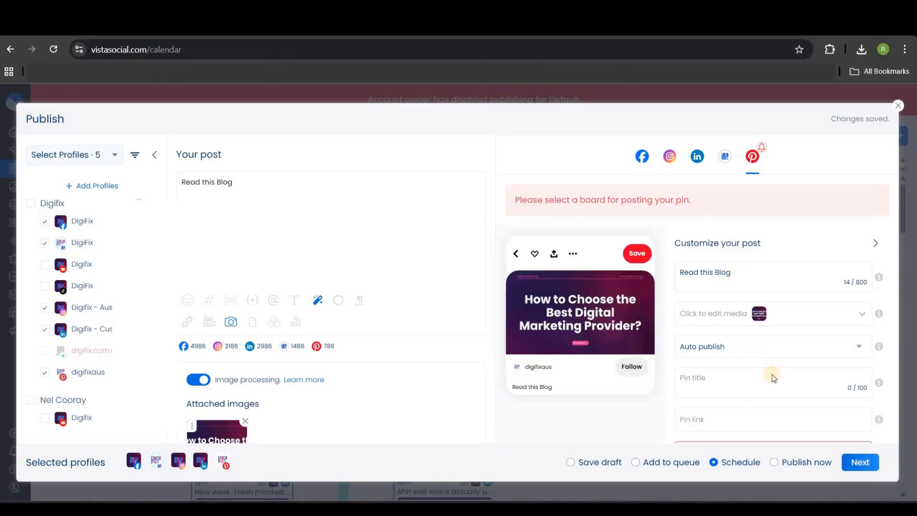
pyautogui.scroll(-2, 729, 268)
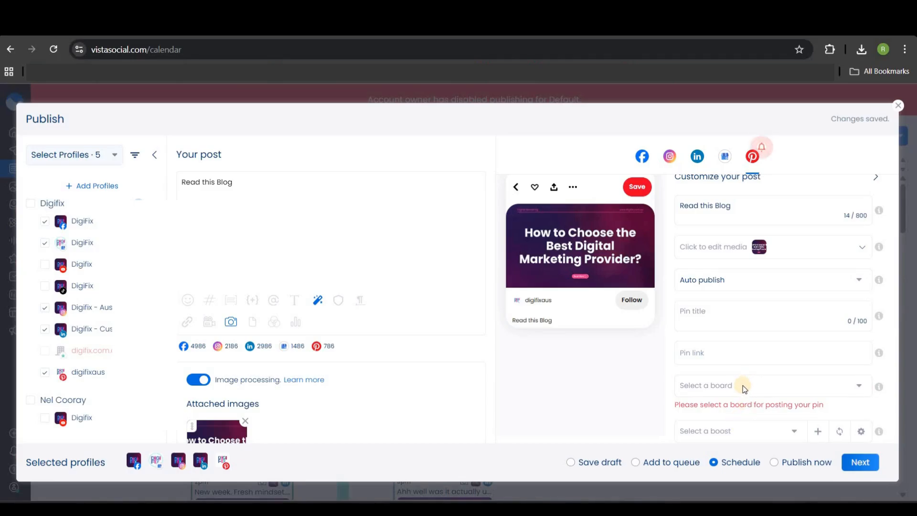
pyautogui.click(686, 385)
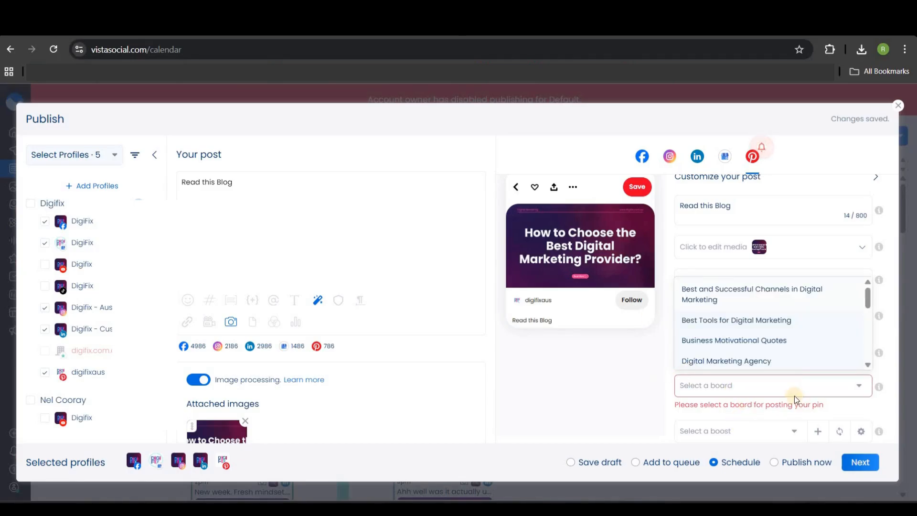
pyautogui.scroll(-5, 778, 310)
pyautogui.scroll(5, 735, 320)
pyautogui.scroll(-3, 743, 321)
pyautogui.scroll(3, 723, 354)
pyautogui.click(712, 362)
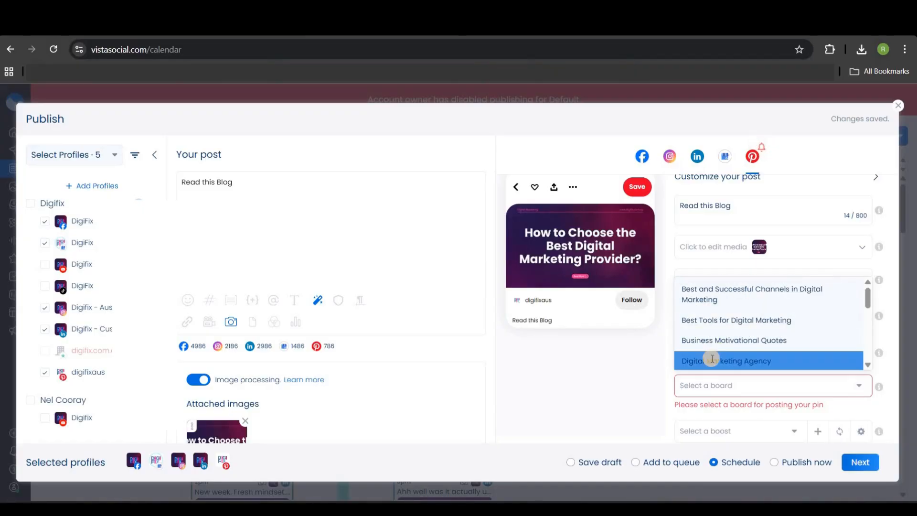
pyautogui.click(854, 462)
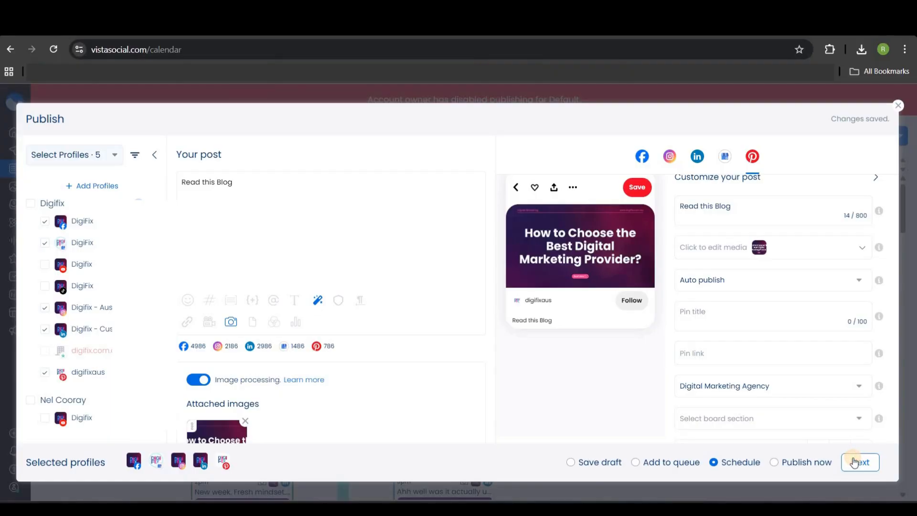
pyautogui.click(857, 461)
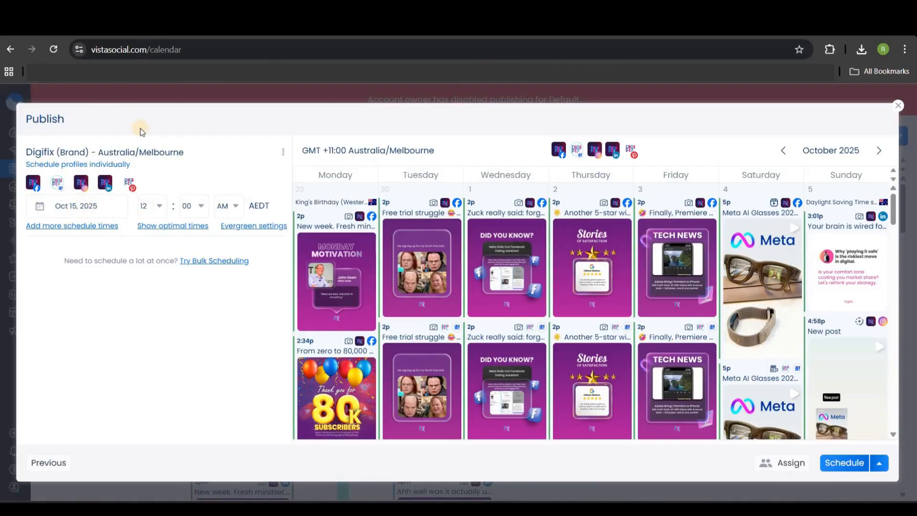
# Set the post's publishing time to 04:00 PM for the selected profiles.
pyautogui.click(153, 213)
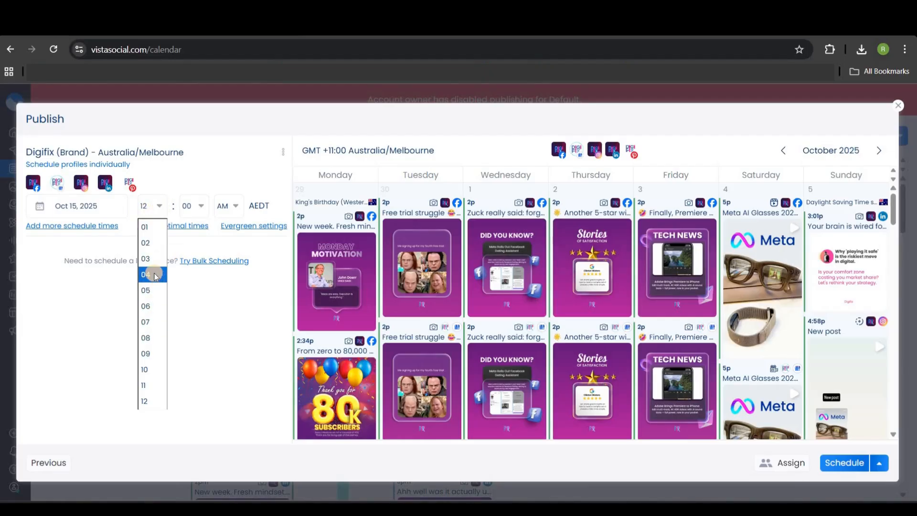
pyautogui.click(229, 206)
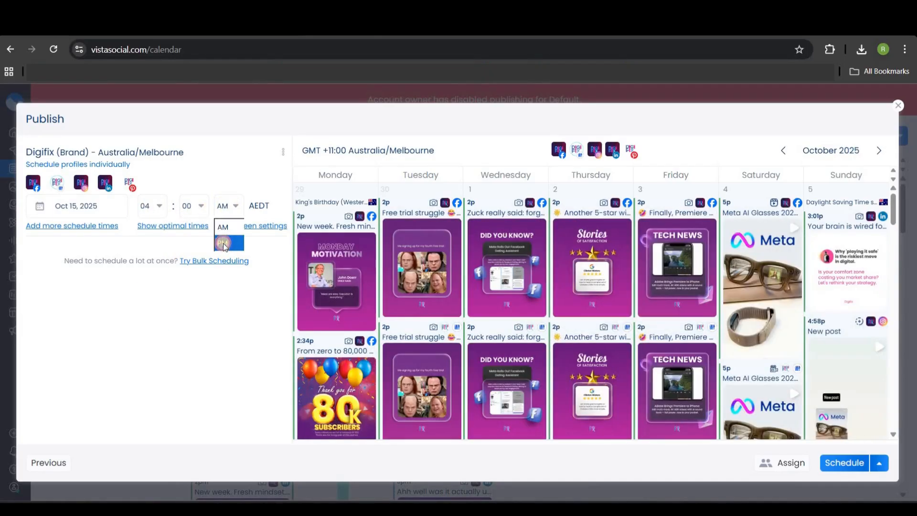
pyautogui.click(224, 243)
# Check the individual profile scheduling option, return to scheduling profiles together, and schedule the post.
pyautogui.click(82, 165)
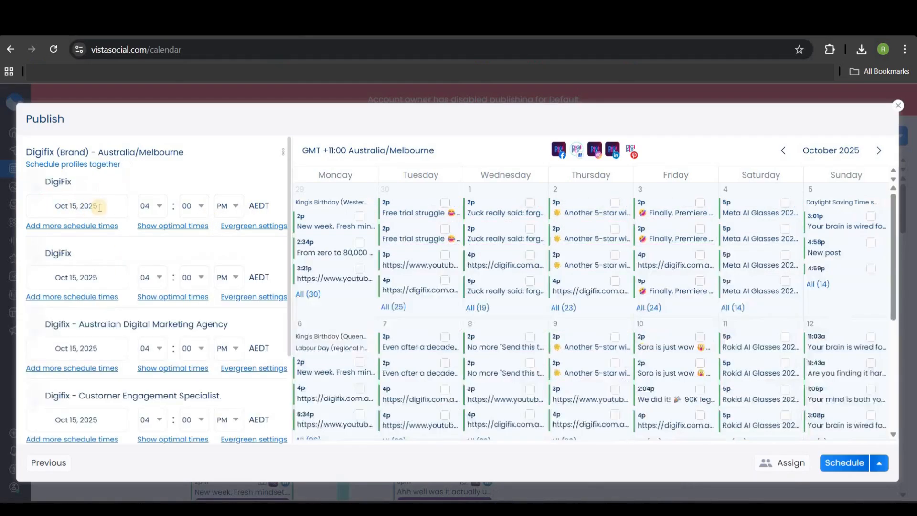
pyautogui.click(93, 164)
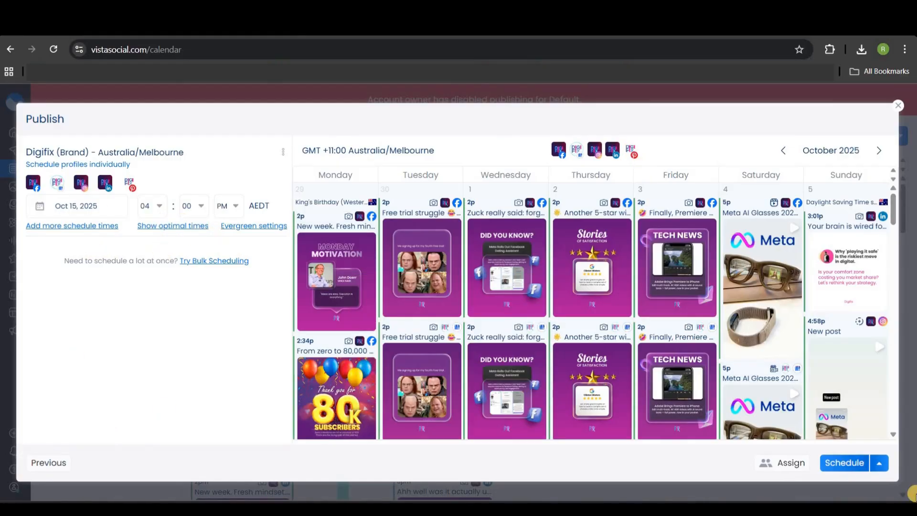
pyautogui.click(850, 466)
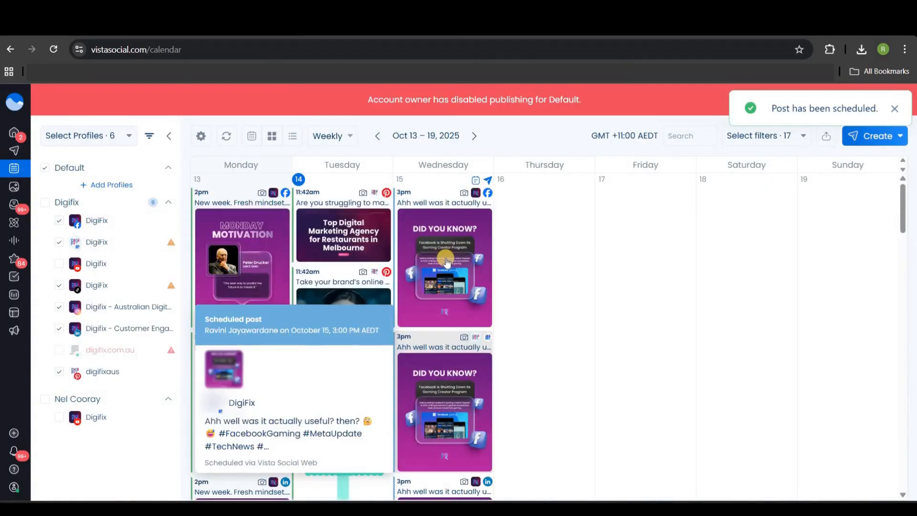
pyautogui.scroll(-5, 448, 273)
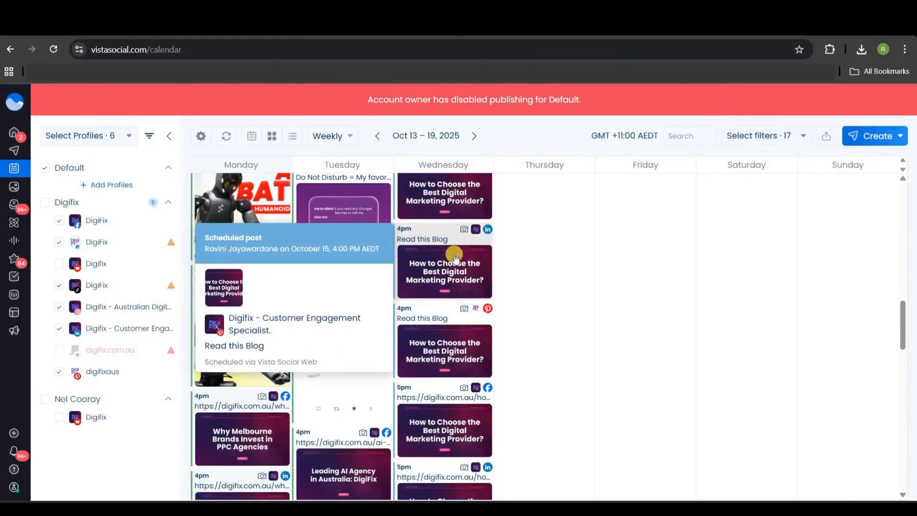